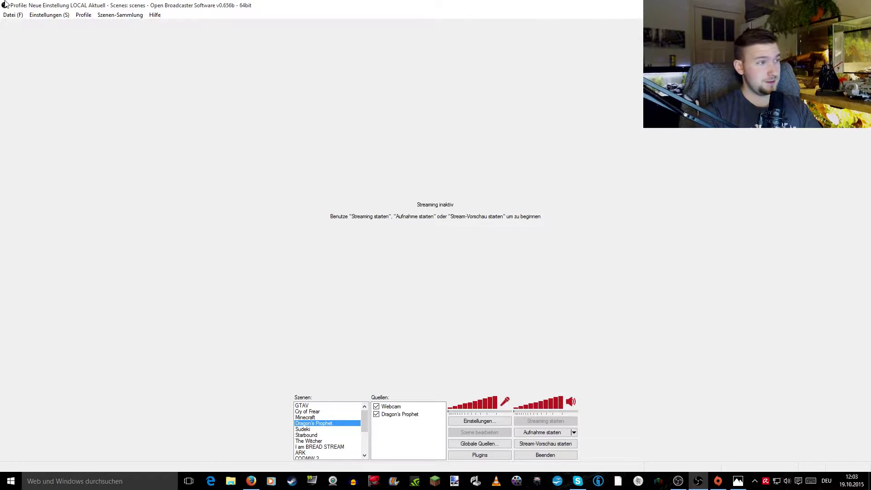
- Open the Einstellungen settings window on the Erweitert (advanced) page
{"action": "left_click", "coordinate": [56, 15]}
{"action": "left_click", "coordinate": [64, 25]}
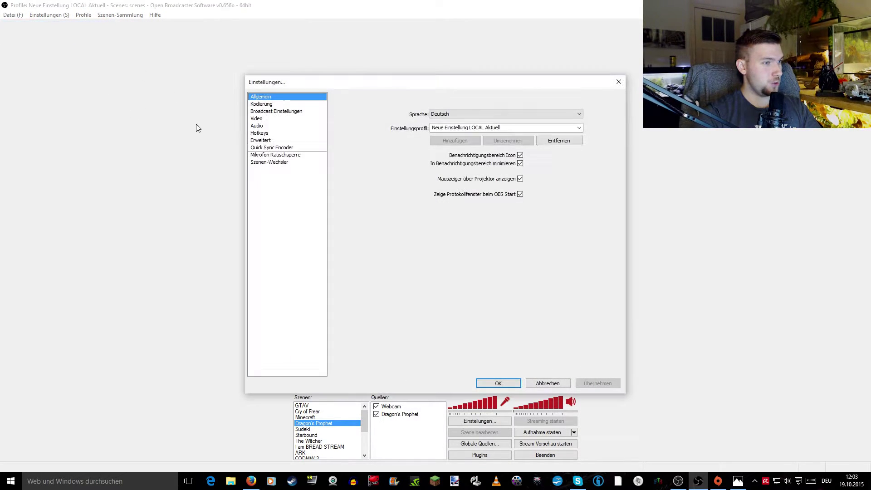
{"action": "left_click", "coordinate": [256, 140]}
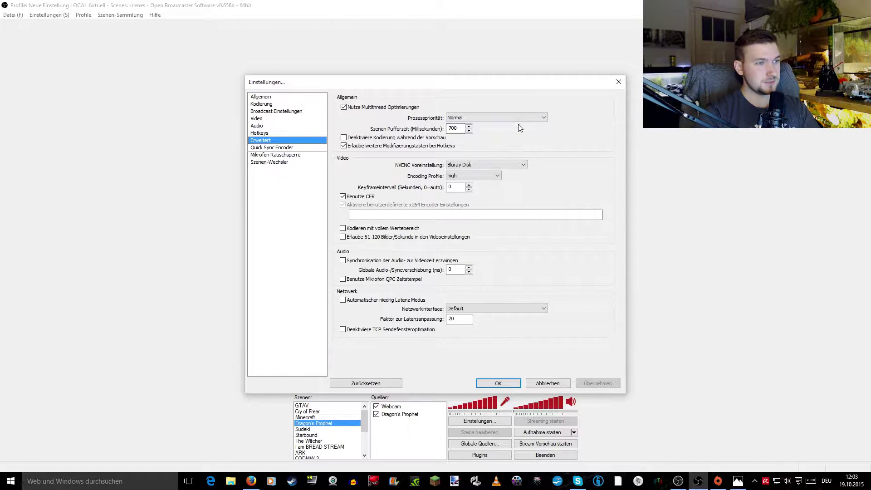
- Keep process priority at Normal and the NVENC preset at Bluray Disk
{"action": "left_click", "coordinate": [484, 118]}
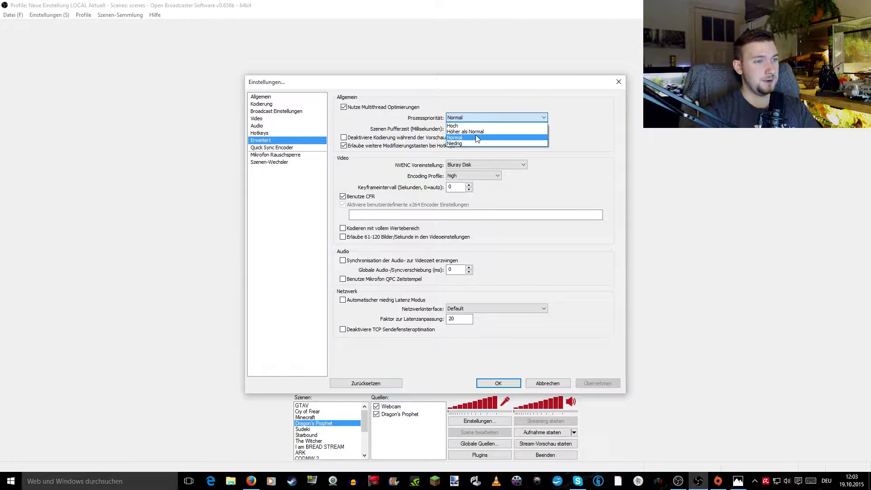
{"action": "left_click", "coordinate": [476, 137]}
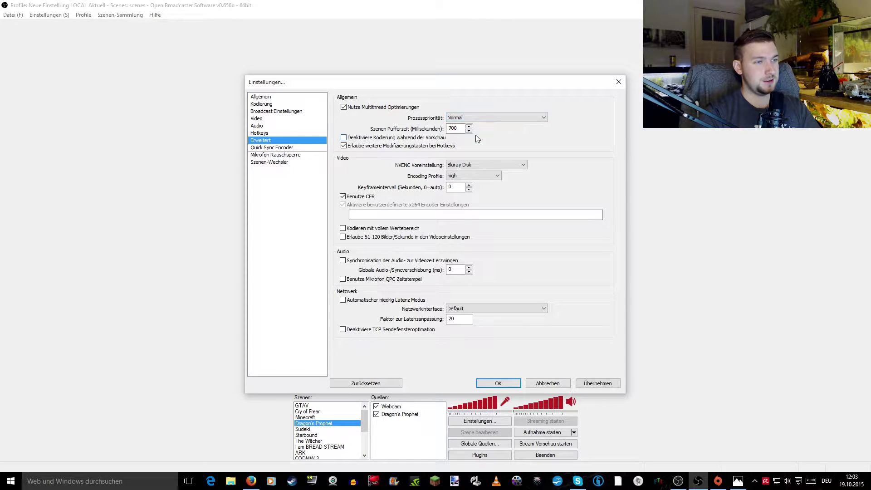
{"action": "left_click", "coordinate": [473, 165]}
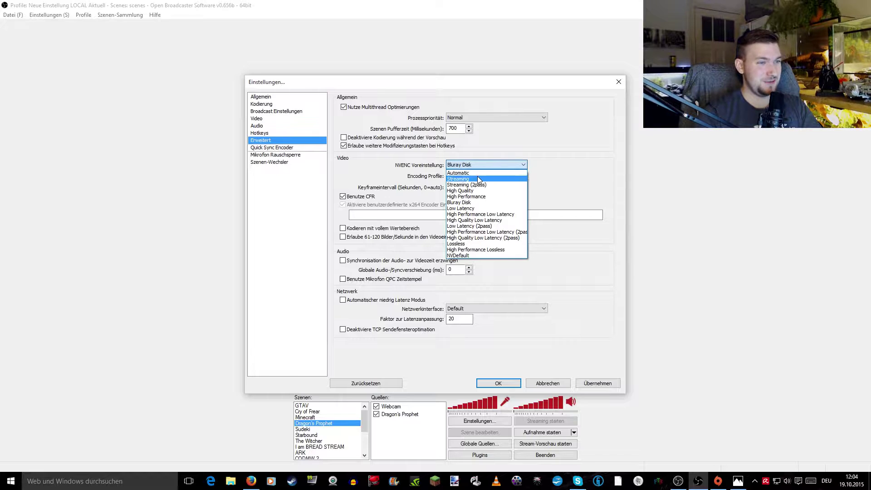
{"action": "left_click", "coordinate": [504, 161]}
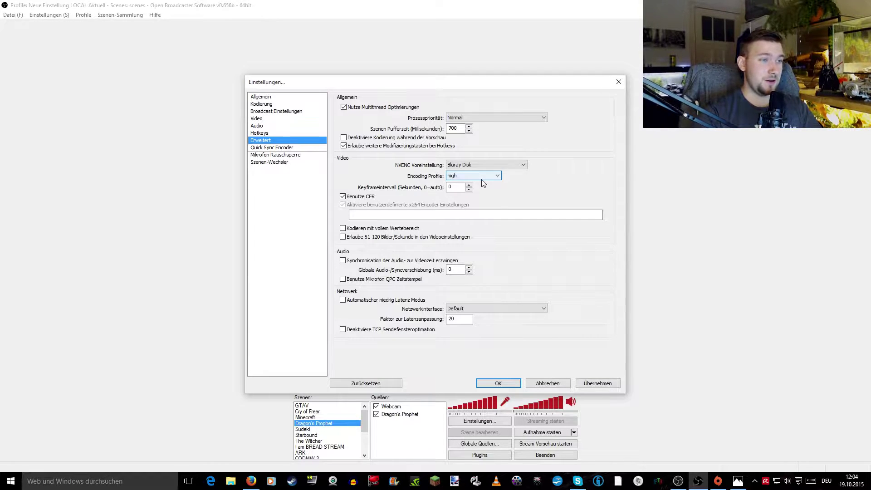
{"action": "left_click", "coordinate": [281, 105]}
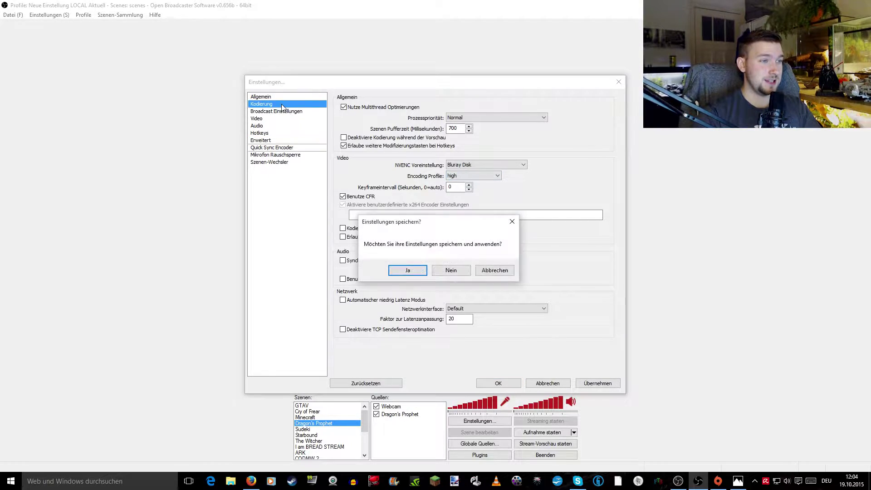
- Decline saving the changed settings, then bring the Witcher video in Firefox forward
{"action": "left_click", "coordinate": [461, 271]}
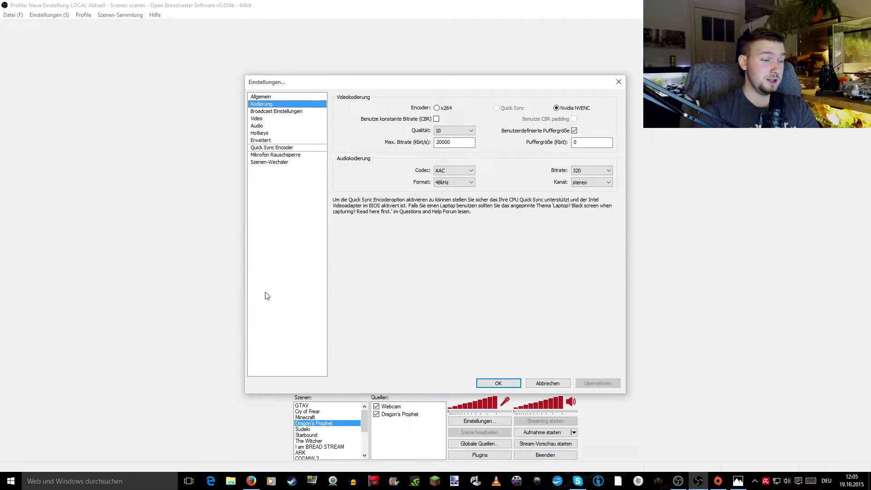
{"action": "left_click", "coordinate": [254, 483]}
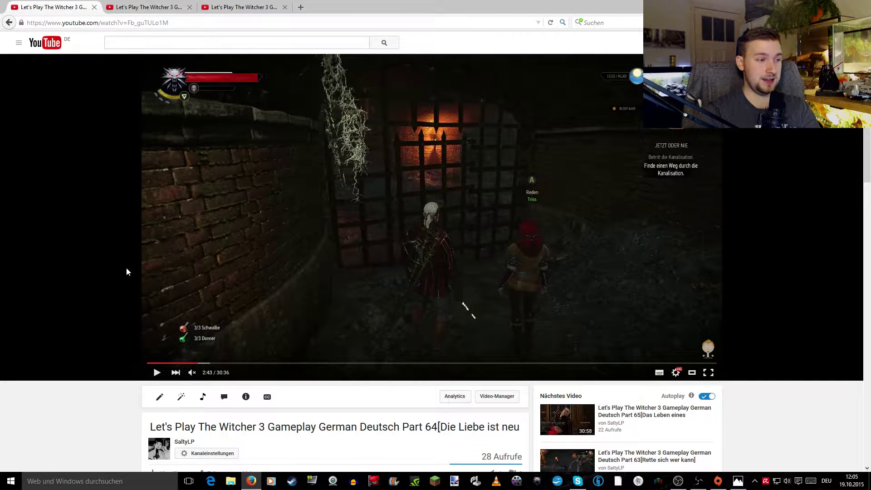
- Resume the Witcher 3 Part 64 video and pause it at 3:22
{"action": "left_click", "coordinate": [156, 373]}
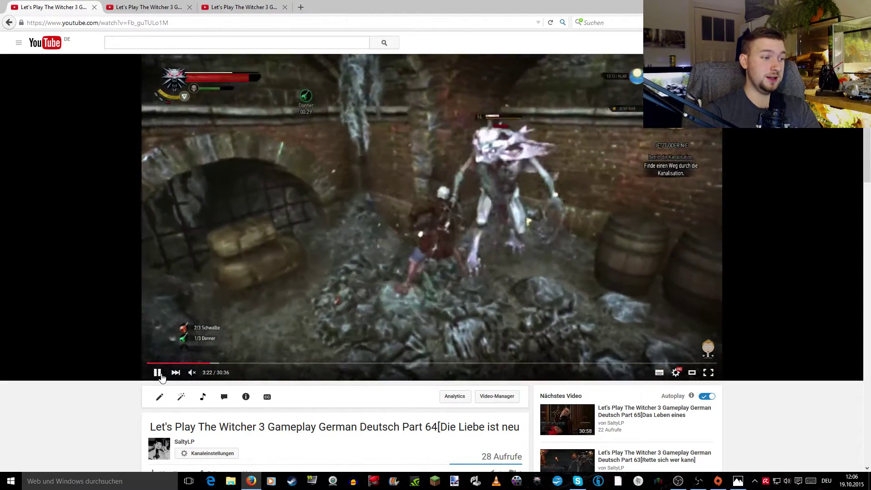
{"action": "left_click", "coordinate": [157, 373]}
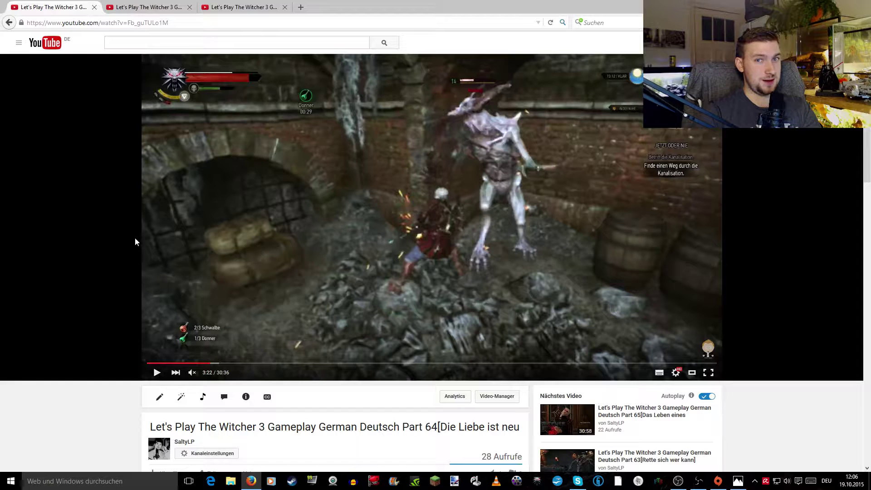
- Play the Part 69 video, pause it at 4:04, and mute it
{"action": "left_click", "coordinate": [140, 5]}
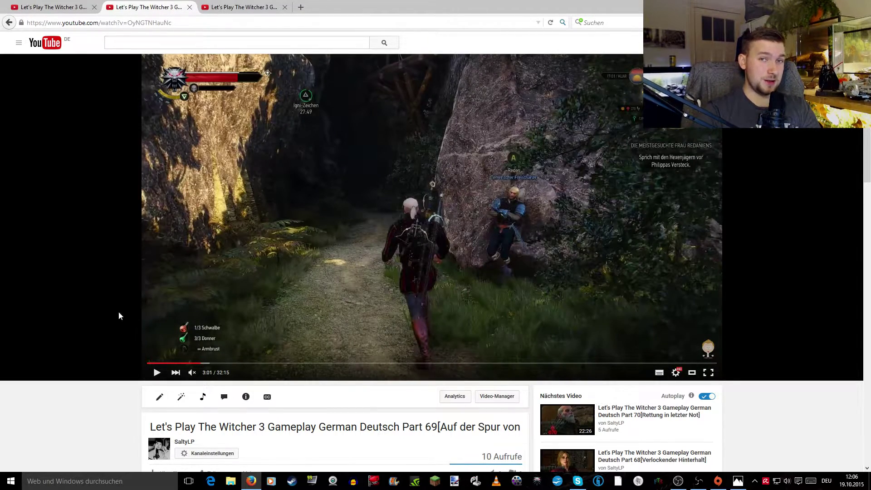
{"action": "left_click", "coordinate": [156, 373]}
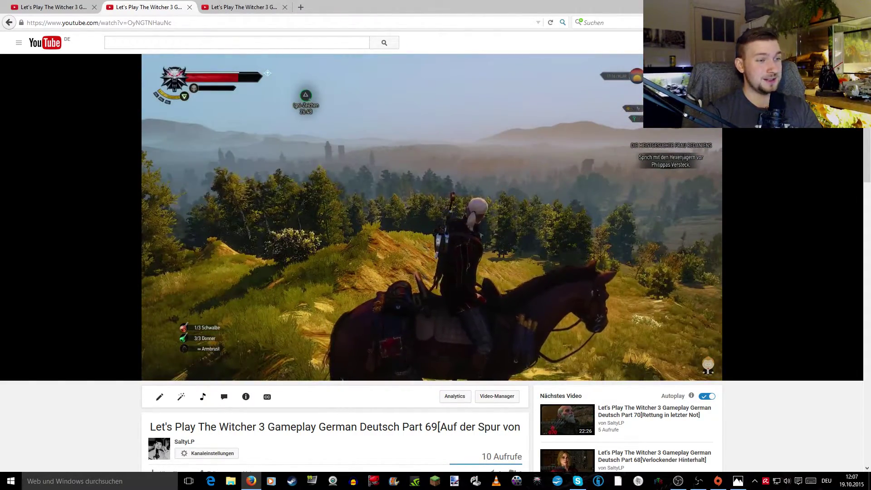
{"action": "left_click", "coordinate": [156, 372]}
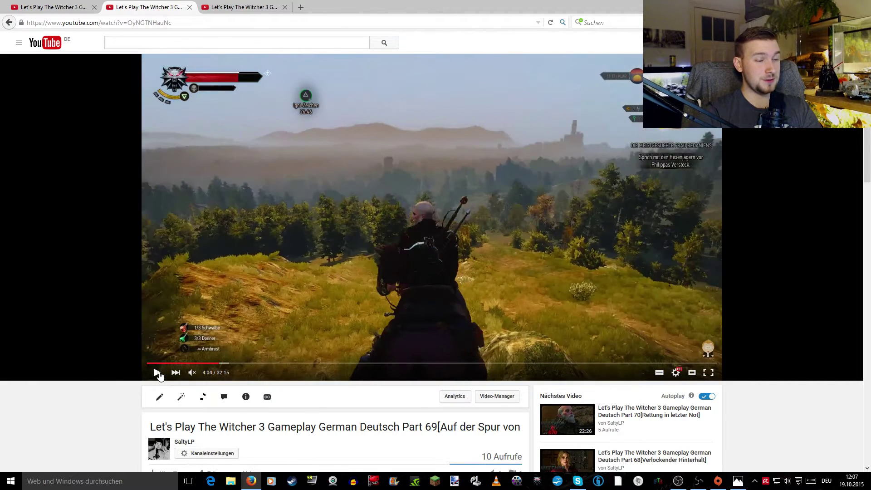
{"action": "left_click", "coordinate": [193, 371]}
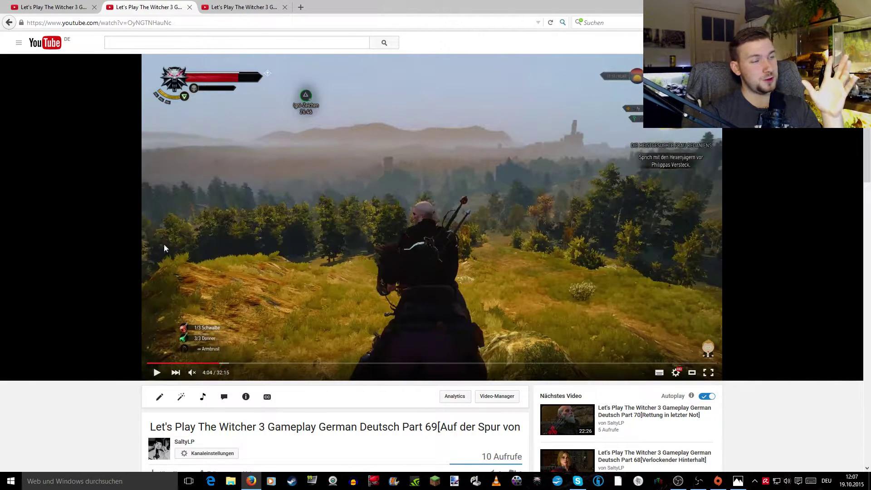
- Briefly play the Part 78 video, then close the Part 78 and Part 69 tabs
{"action": "left_click", "coordinate": [237, 8]}
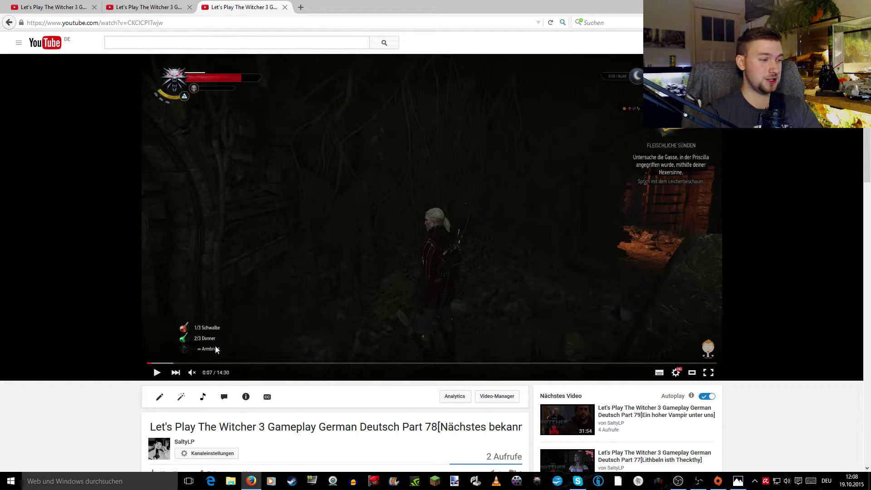
{"action": "left_click", "coordinate": [158, 373]}
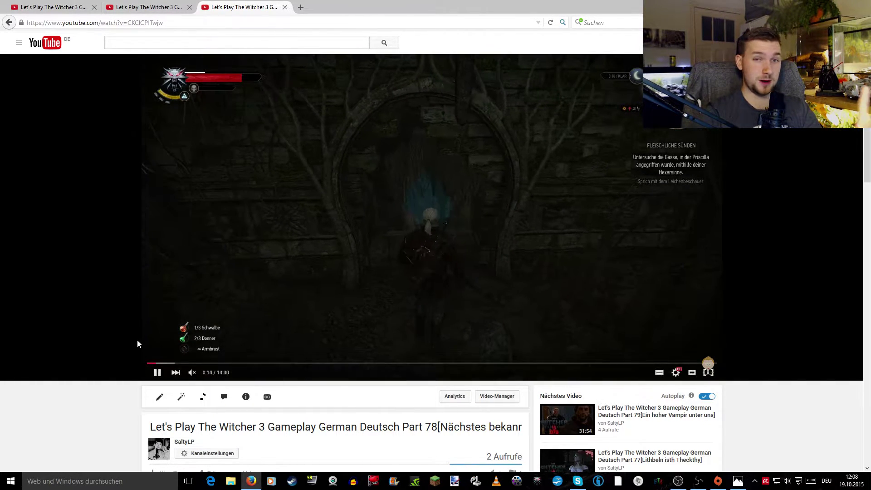
{"action": "left_click", "coordinate": [156, 372]}
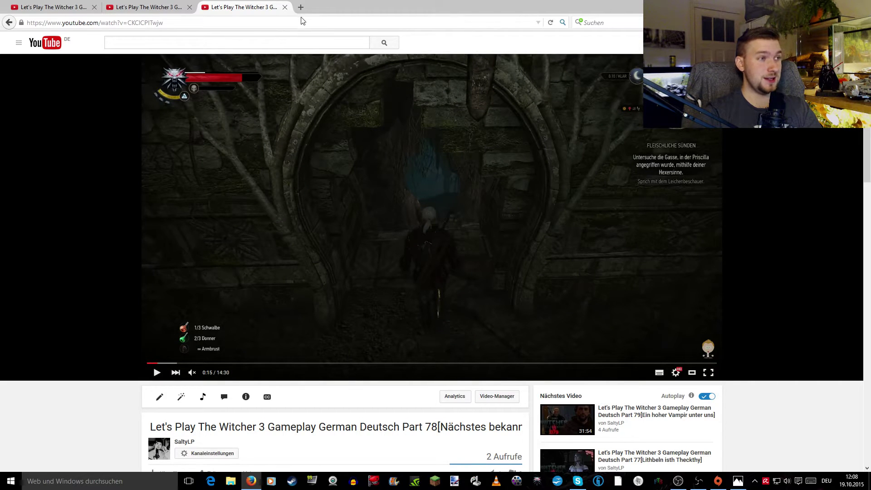
{"action": "left_click", "coordinate": [284, 7]}
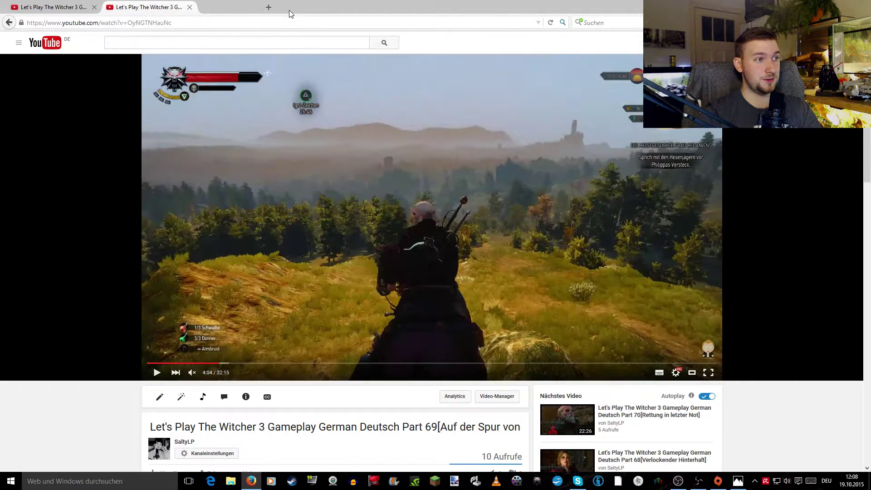
{"action": "left_click", "coordinate": [190, 7]}
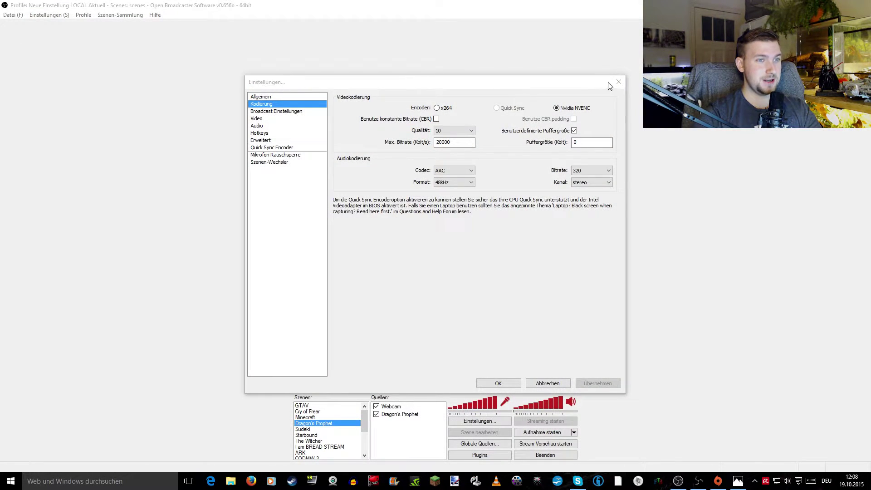
- Close the Einstellungen settings dialog
{"action": "left_click", "coordinate": [617, 83]}
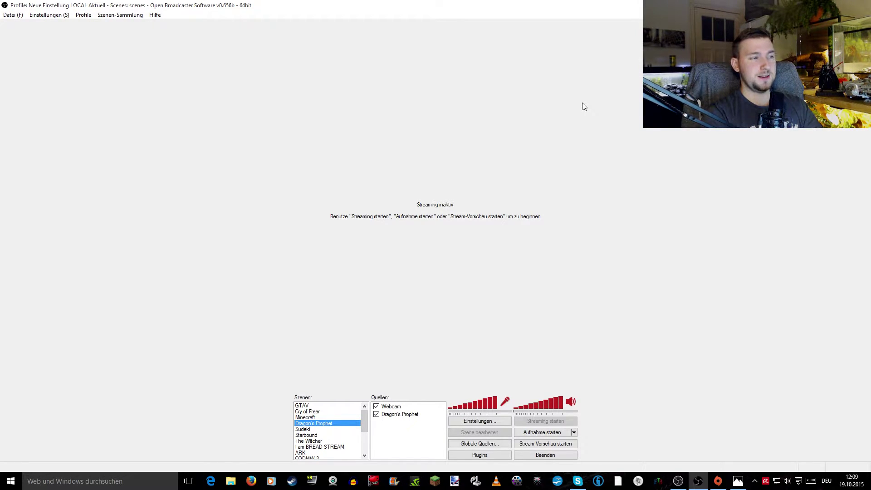
- Reopen settings on the Erweitert page showing Normal priority, Bluray Disk preset and high profile
{"action": "left_click", "coordinate": [49, 15]}
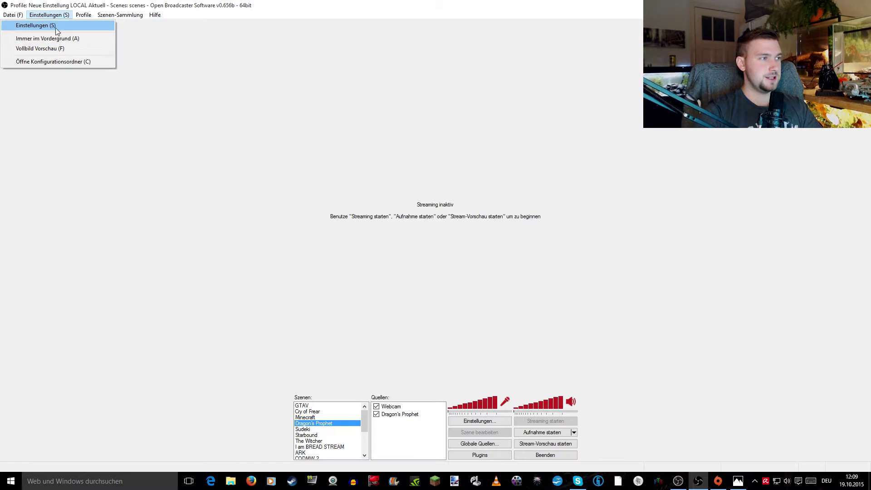
{"action": "left_click", "coordinate": [55, 26]}
{"action": "left_click", "coordinate": [267, 141]}
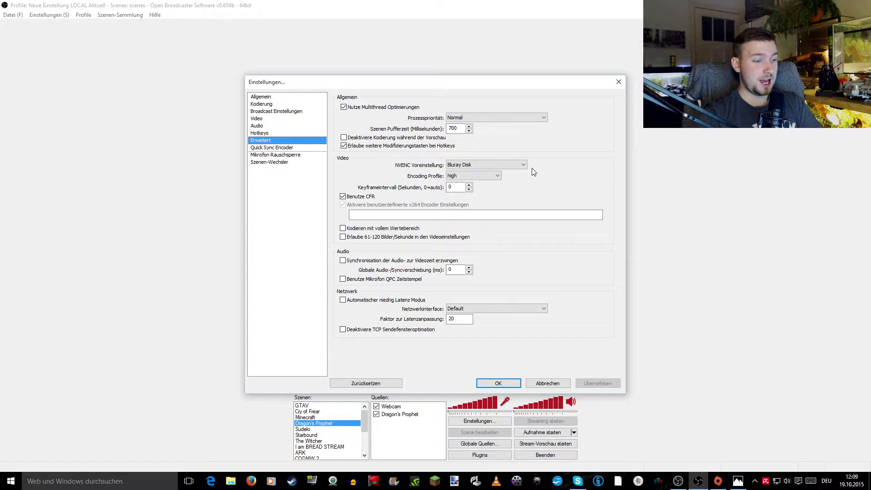
{"action": "left_click", "coordinate": [60, 488]}
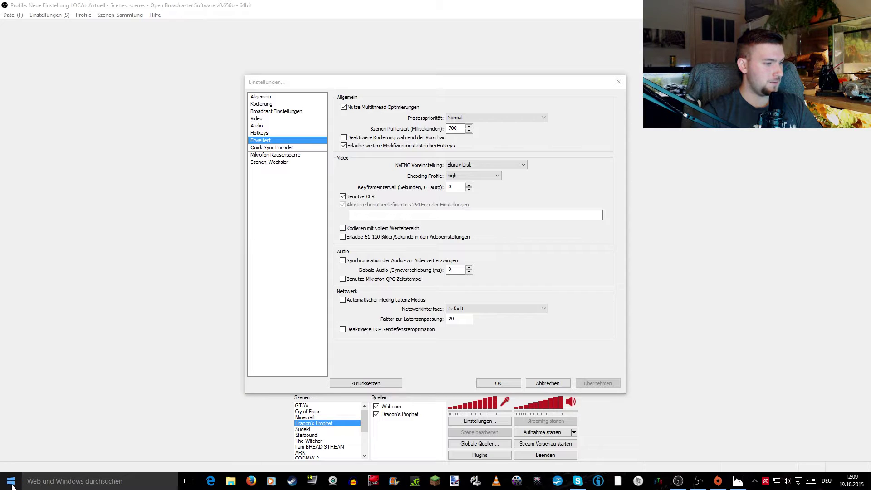
- Browse to C:\NVIDIA\DisplayDriver to see driver folders 344.11, 350.12, 353.62 and 355.60
{"action": "left_click", "coordinate": [231, 484]}
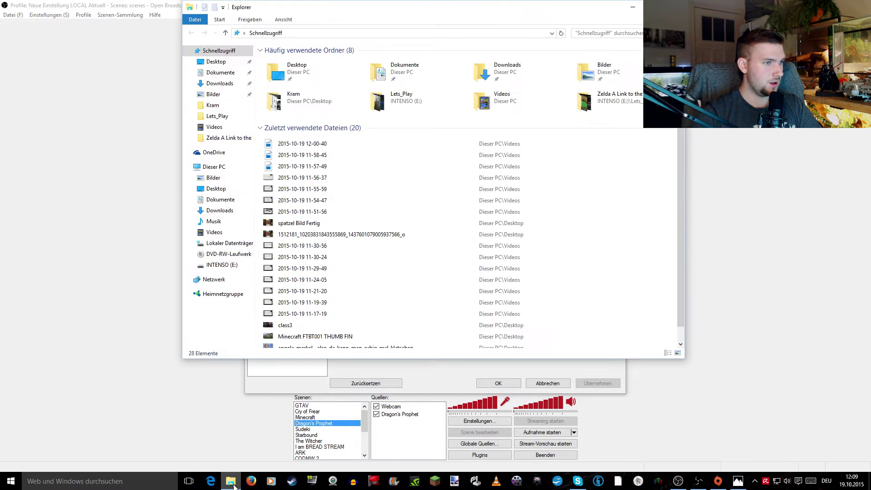
{"action": "left_click", "coordinate": [222, 168]}
{"action": "double_click", "coordinate": [275, 132]}
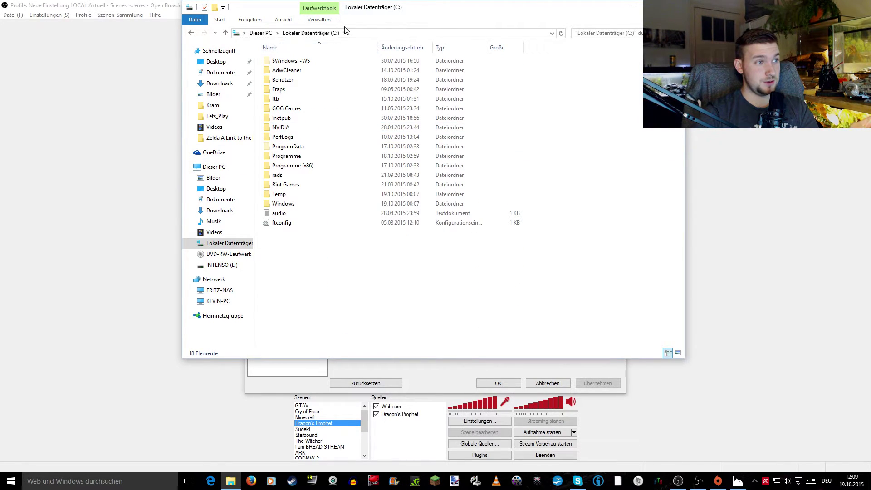
{"action": "double_click", "coordinate": [282, 128]}
{"action": "double_click", "coordinate": [298, 63]}
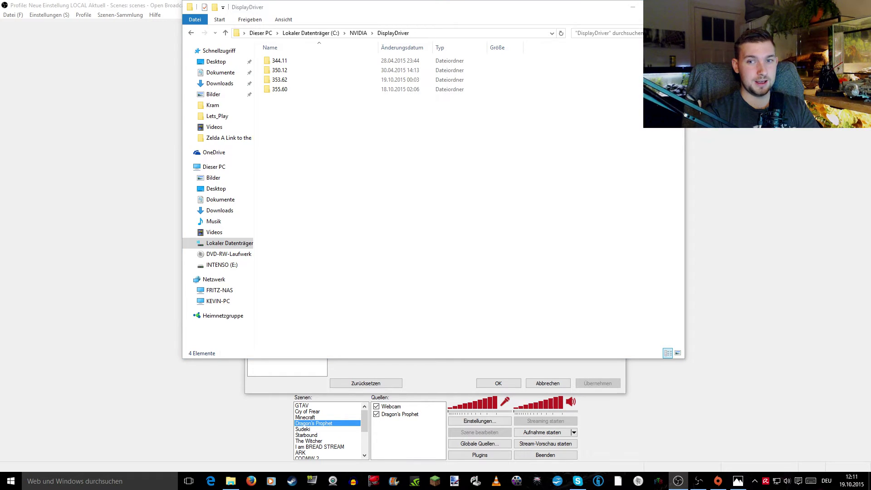
{"action": "left_click_drag", "start_coordinate": [866, 113], "coordinate": [870, 177]}
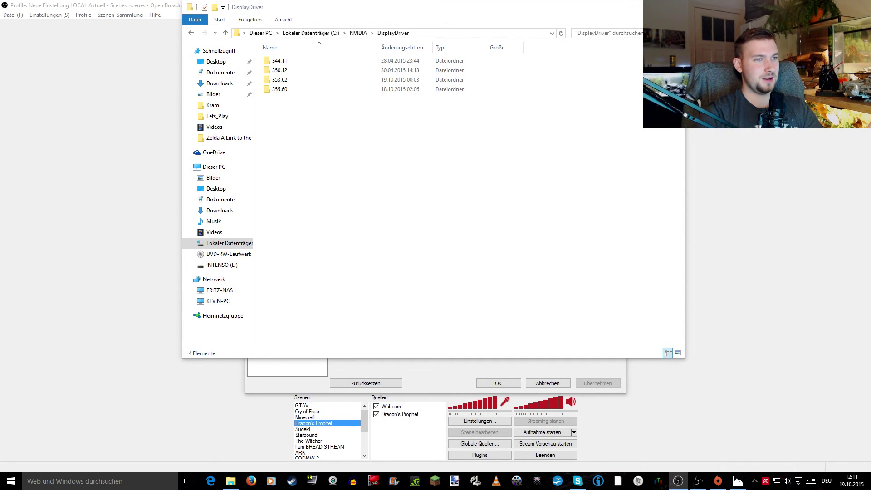
{"action": "left_click", "coordinate": [674, 7]}
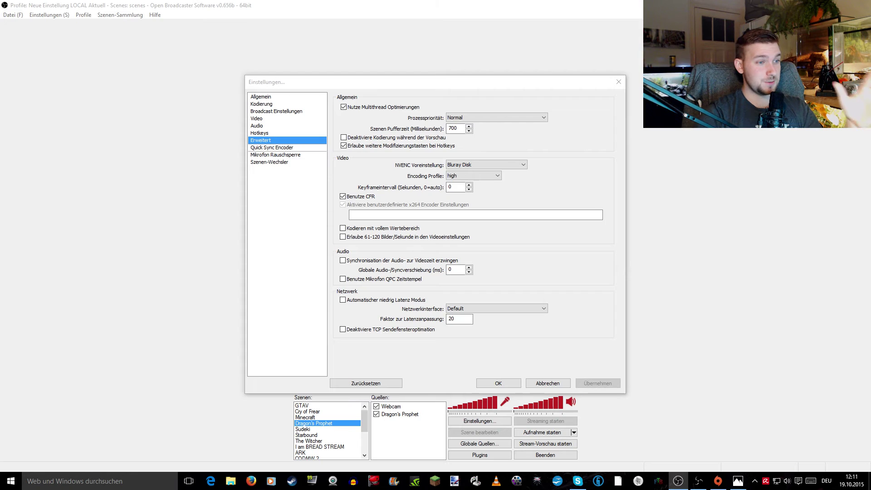